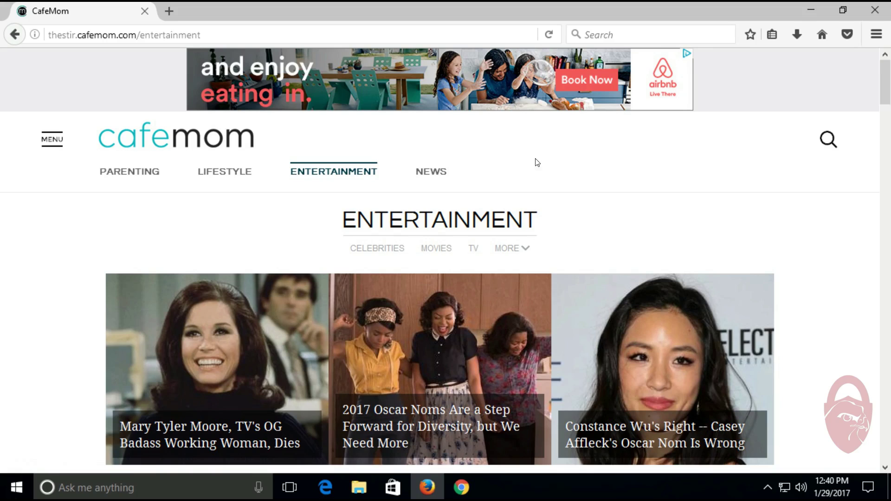
Step: Open a new tab and go to the Firefox Add-ons Manager
scroll(620, 135, "down", 2)
scroll(403, 273, "down", 5)
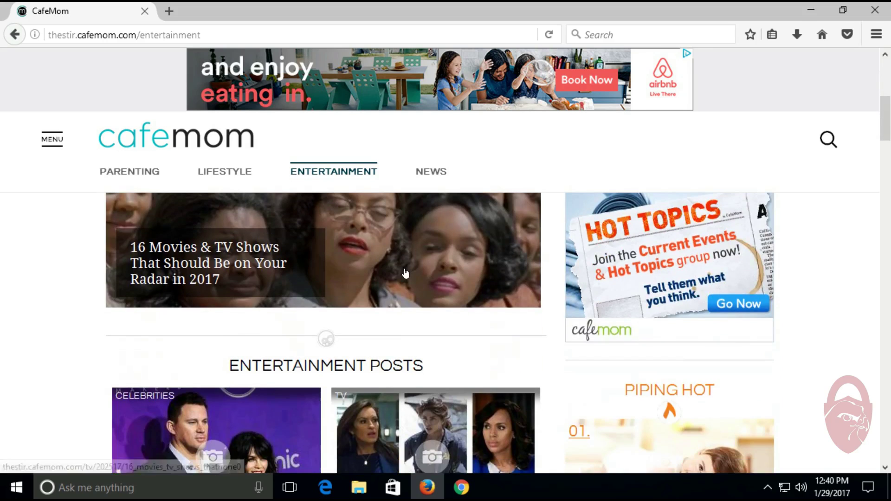
scroll(407, 268, "up", 5)
scroll(410, 264, "up", 2)
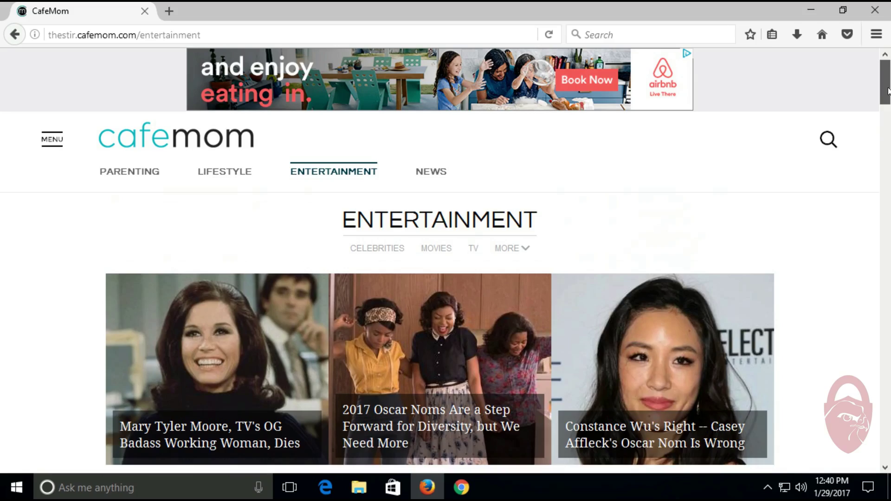
scroll(884, 98, "down", 3)
left_click_drag(886, 122, 845, 70)
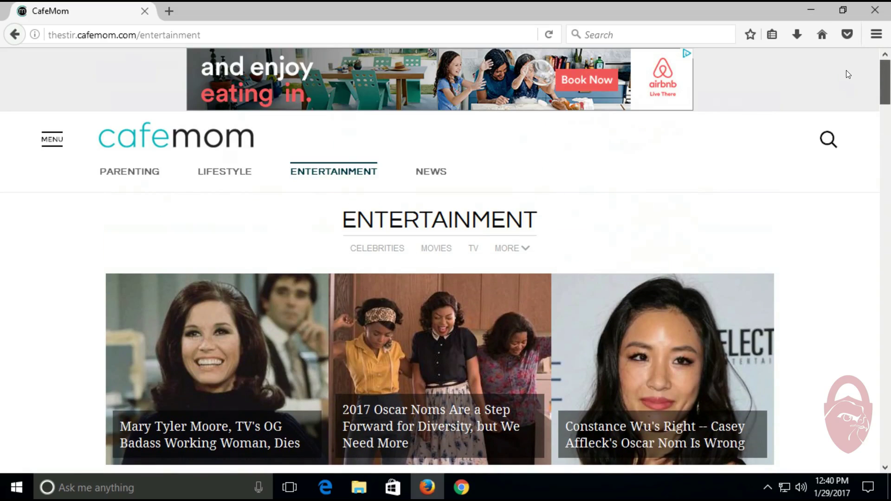
left_click(170, 11)
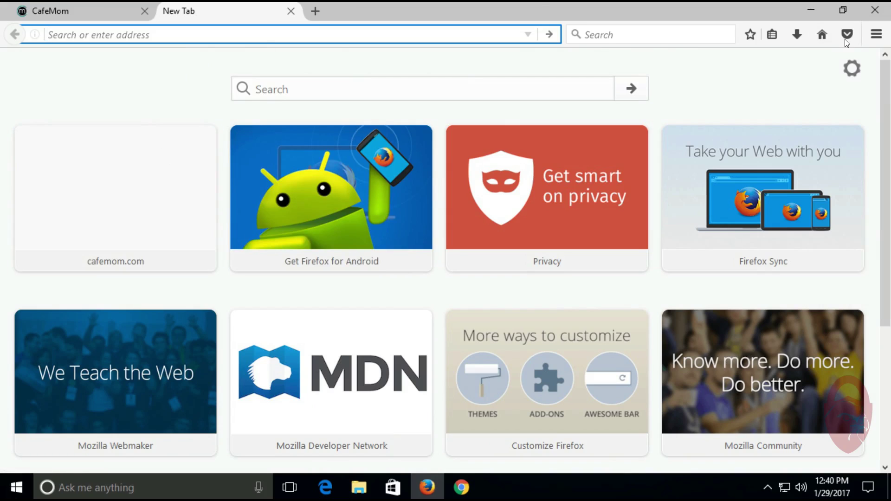
left_click(876, 35)
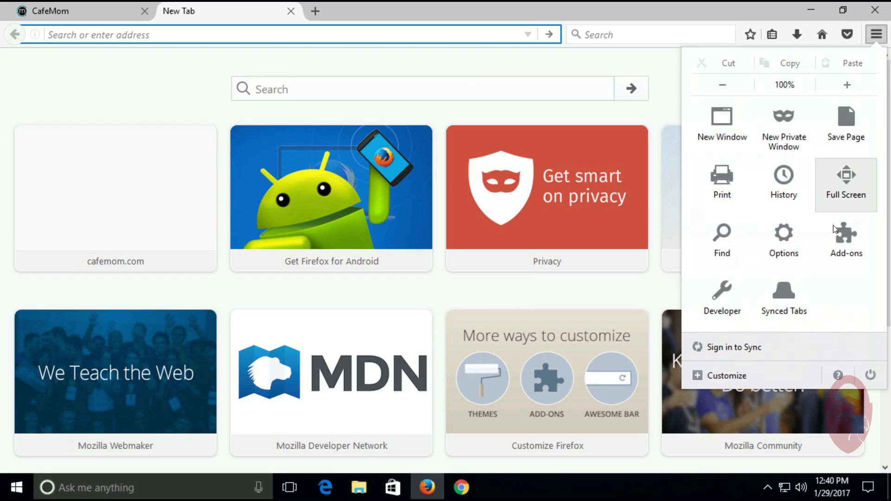
left_click(851, 241)
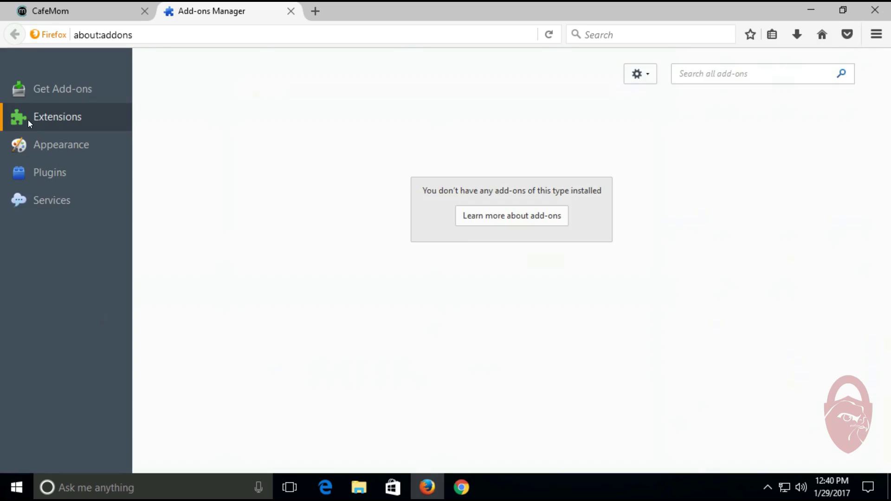
Step: Search add-ons for 'Noscript', review NoScript Security Suite's details, and install it
left_click(689, 74)
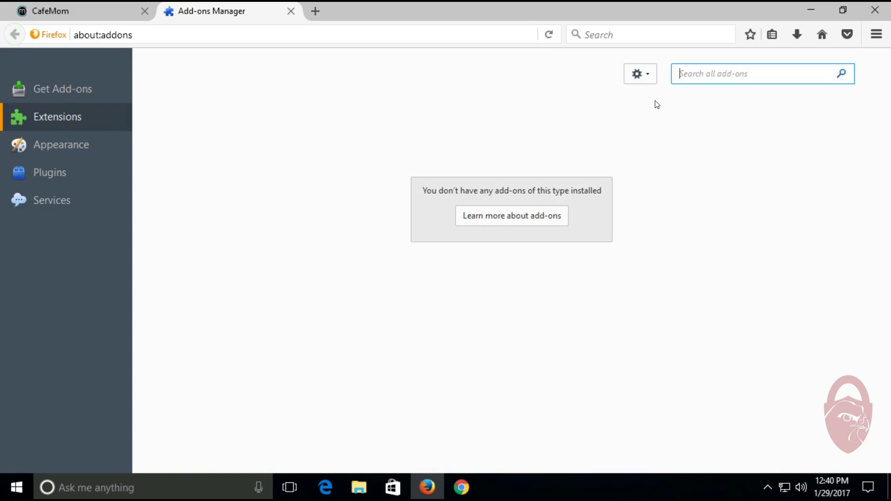
type("Noscript")
key("Return")
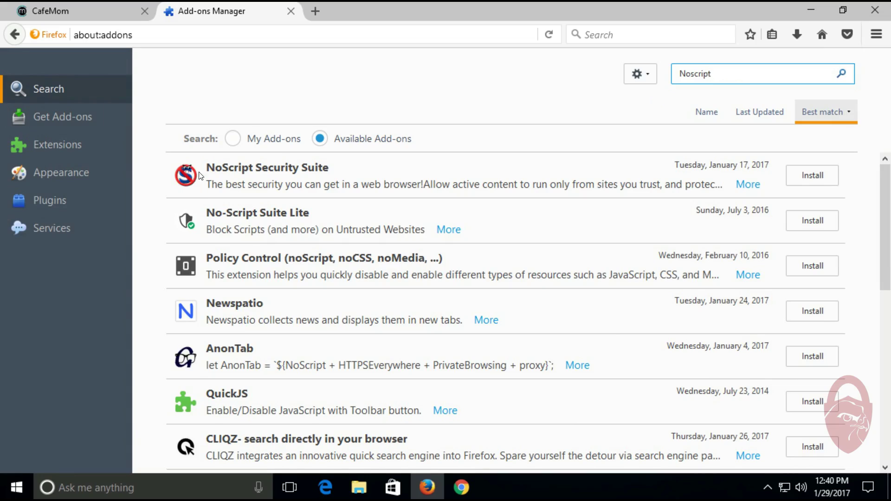
left_click(747, 185)
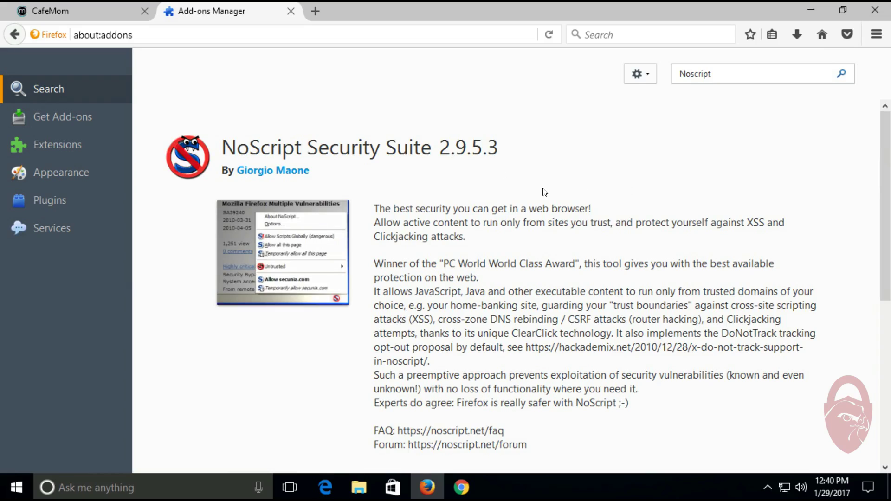
scroll(617, 239, "down", 5)
scroll(617, 236, "up", 4)
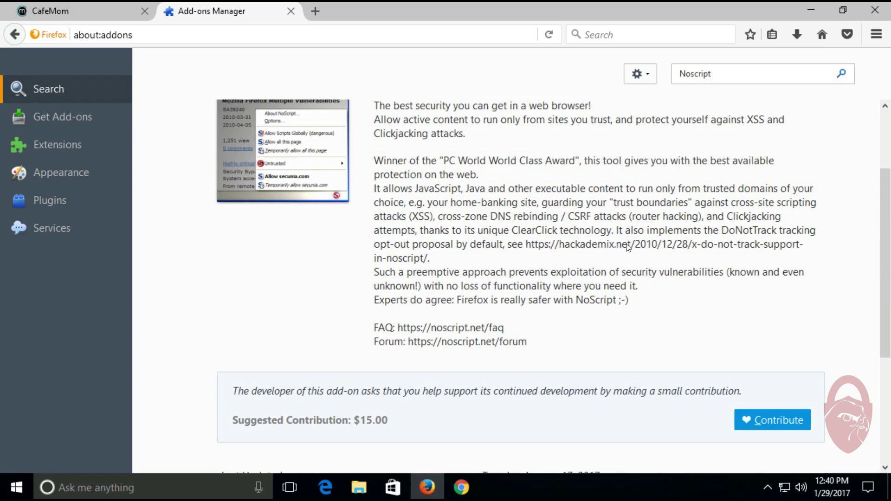
scroll(622, 242, "down", 2)
scroll(622, 239, "down", 3)
scroll(622, 239, "up", 8)
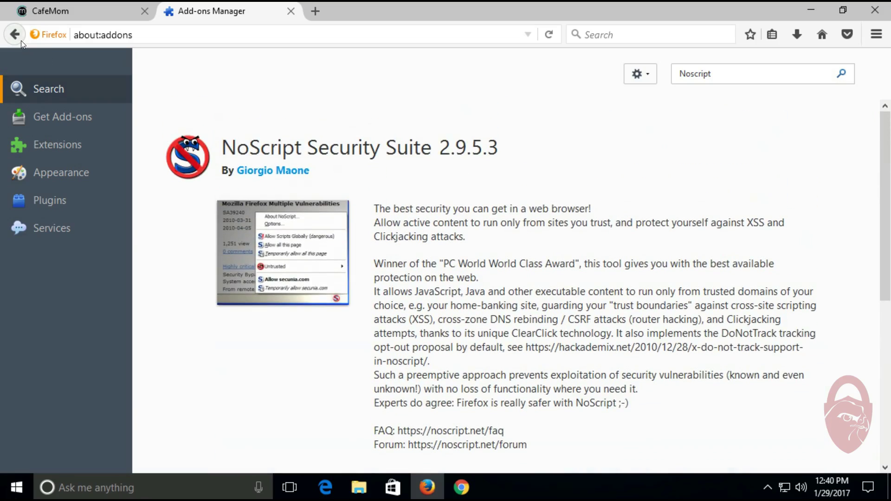
left_click(14, 35)
left_click(811, 176)
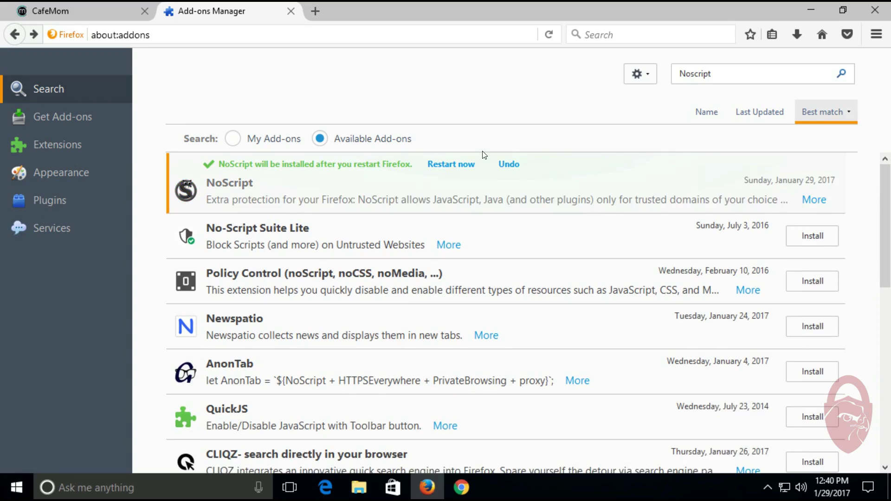
Step: Restart Firefox to finish installing NoScript and scroll through its noscript.net release notes
left_click(440, 160)
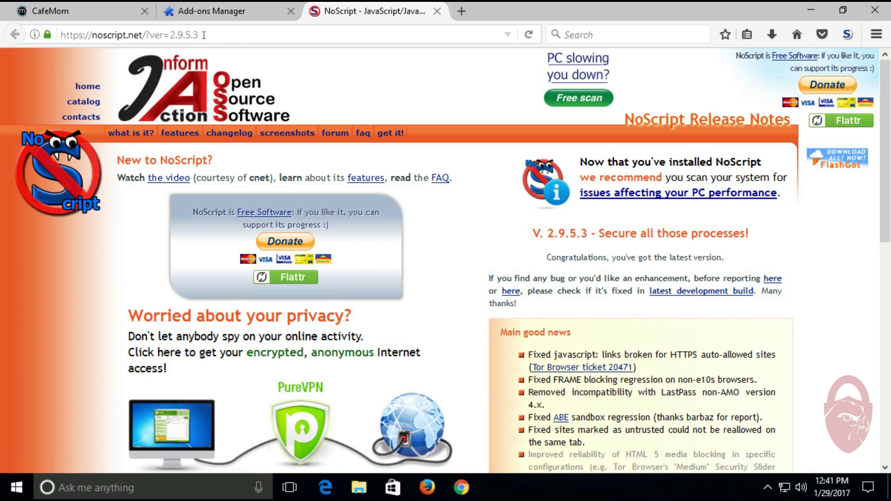
scroll(431, 214, "down", 3)
scroll(432, 215, "down", 10)
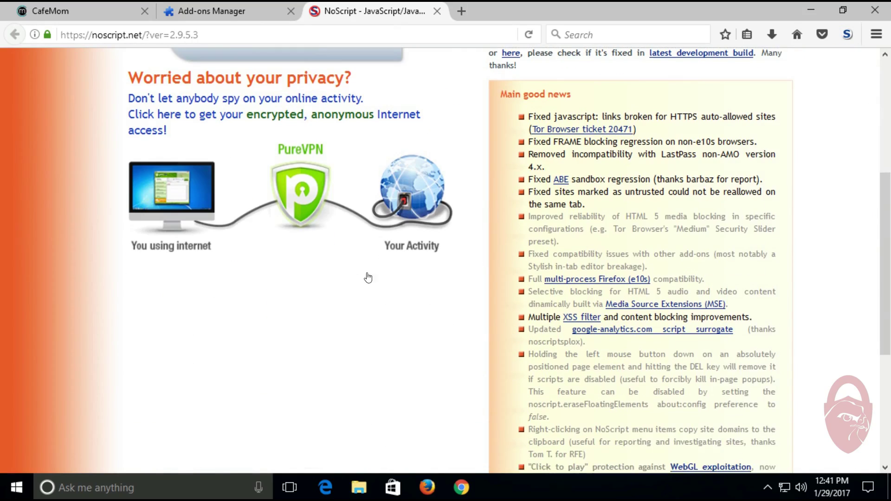
scroll(408, 268, "up", 8)
scroll(407, 269, "up", 6)
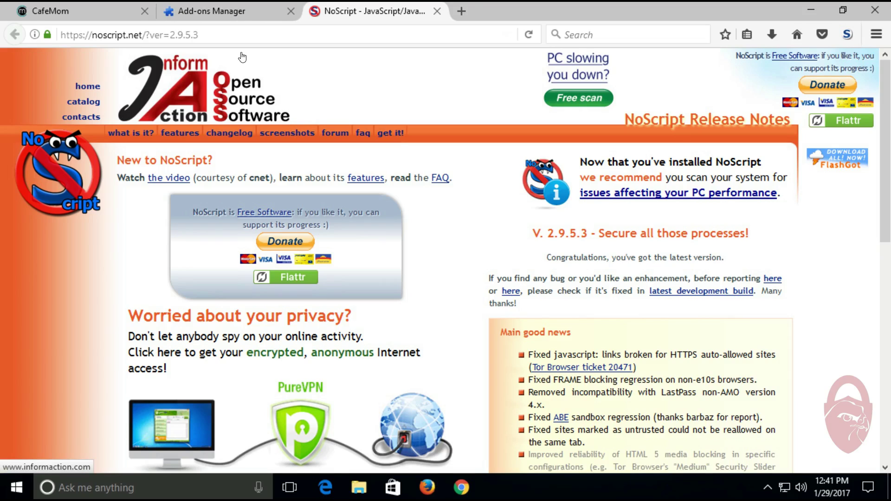
Step: Close the release notes tab and show NoScript's Blocked Objects submenu for the CafeMom page
left_click(437, 11)
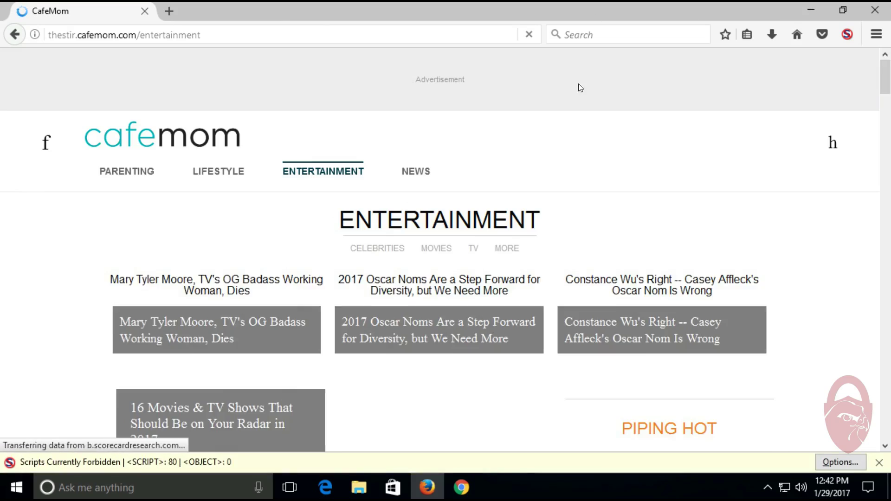
left_click(849, 35)
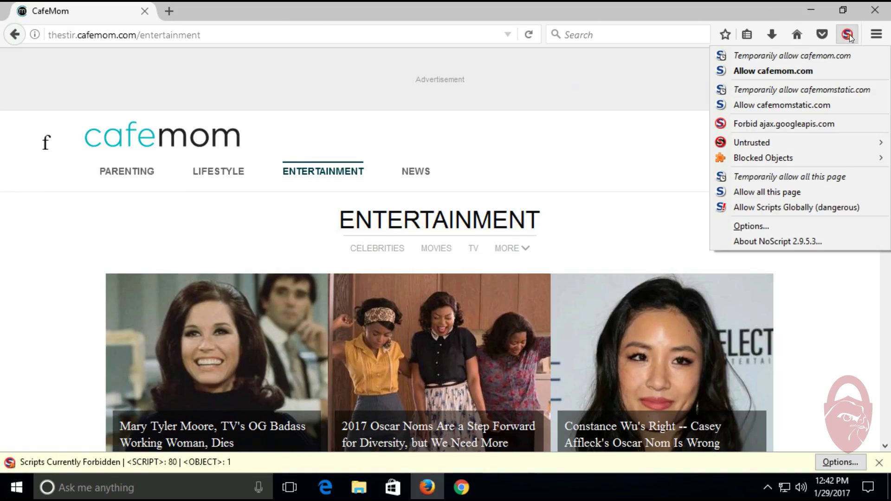
left_click(777, 7)
left_click(848, 34)
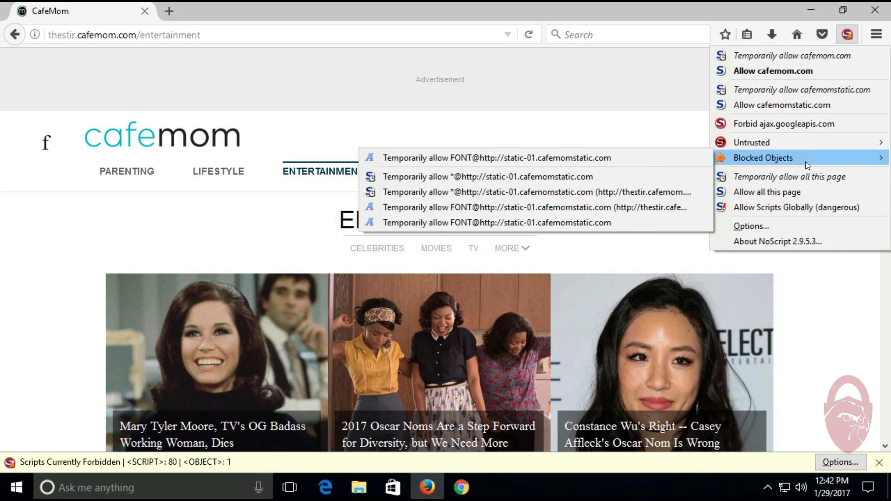
mouse_move(855, 32)
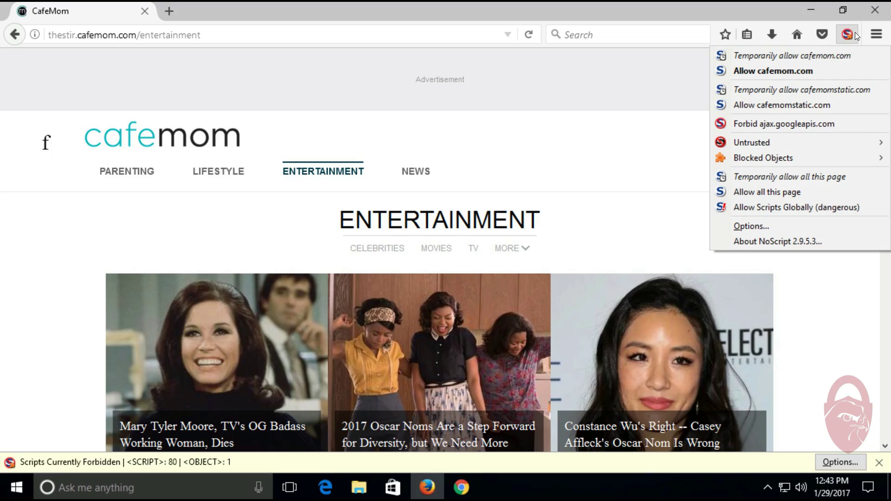
Step: Choose 'Temporarily allow cafemom.com' from the NoScript toolbar menu
left_click(241, 87)
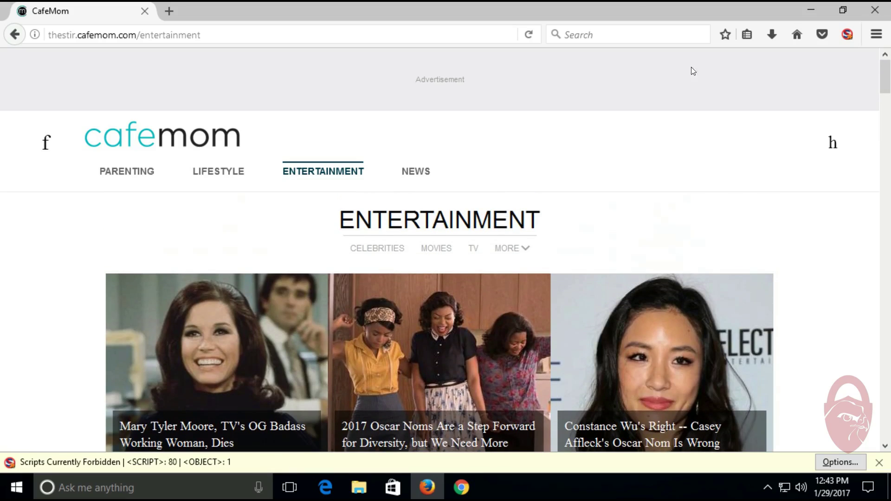
left_click(846, 34)
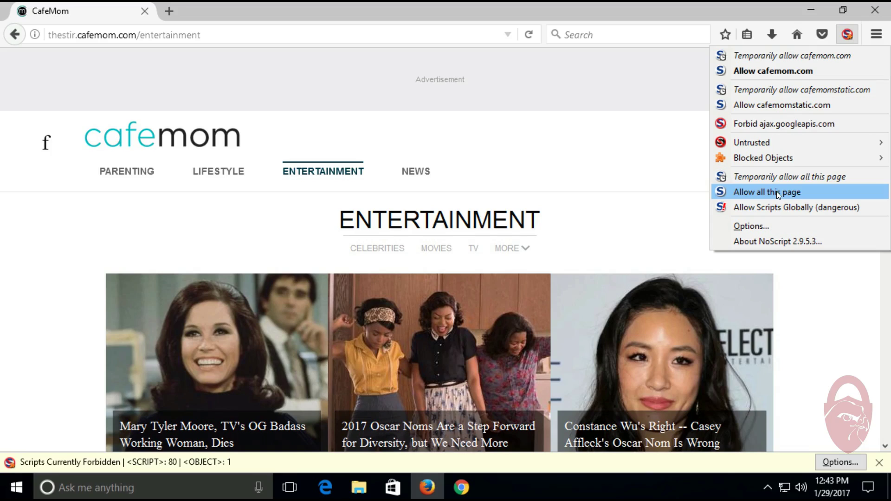
left_click(754, 57)
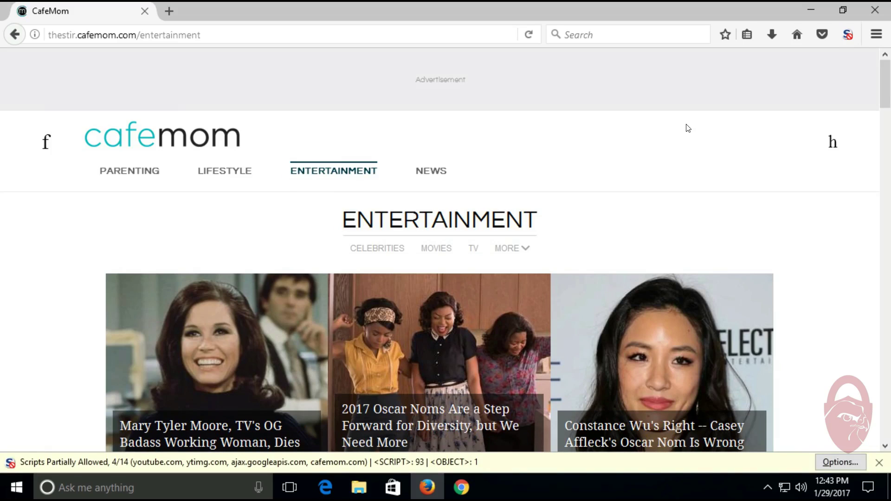
Step: Scroll through NoScript's list of the CafeMom page's script domains, now 4/14 sites allowed
scroll(569, 170, "down", 10)
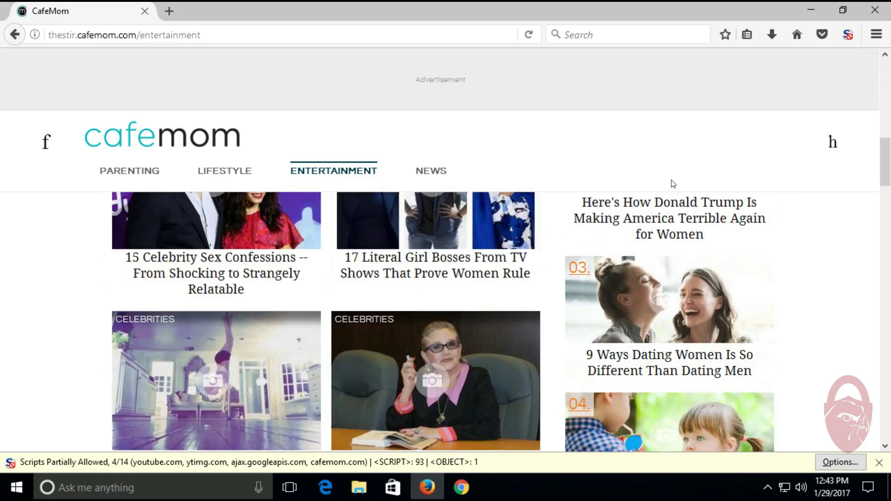
scroll(673, 181, "up", 10)
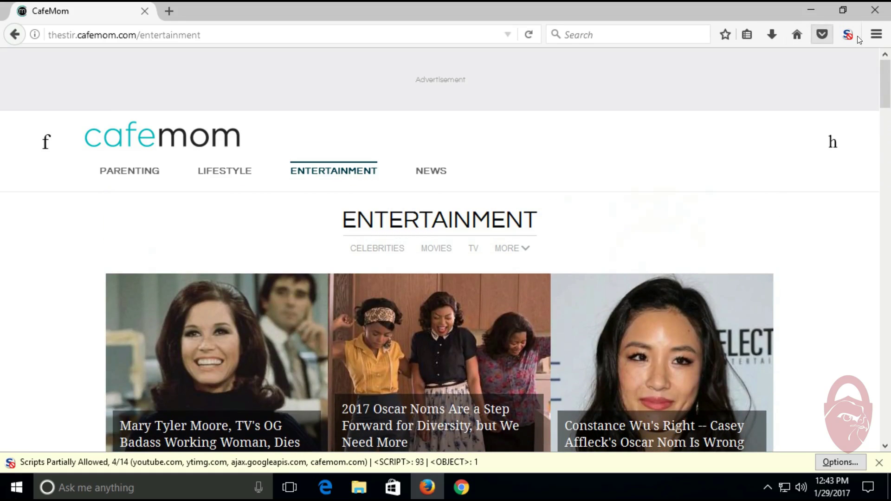
left_click(852, 35)
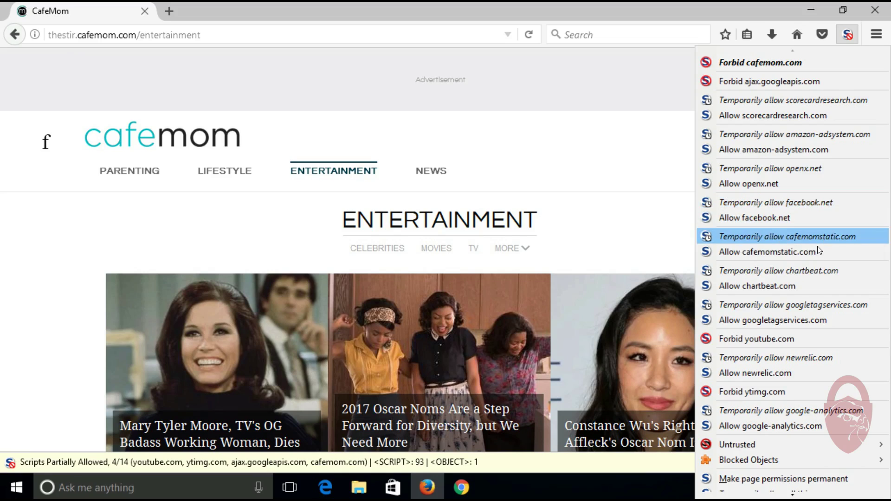
scroll(806, 290, "down", 3)
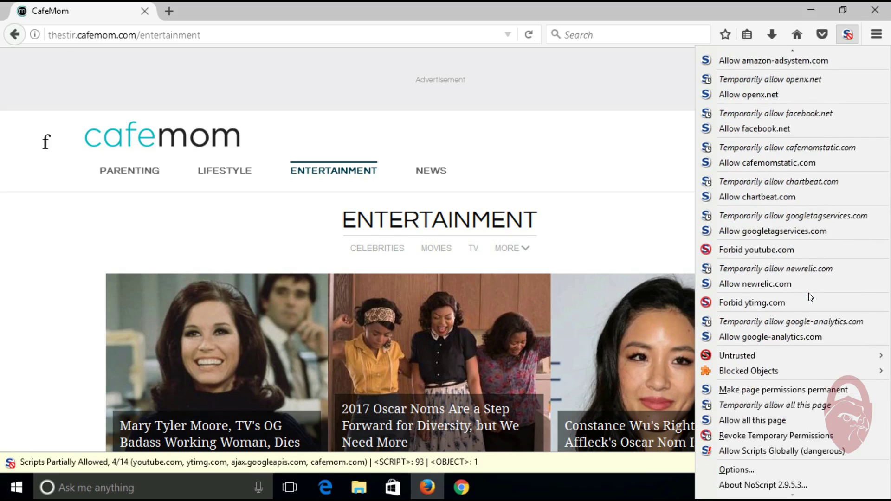
scroll(749, 318, "up", 3)
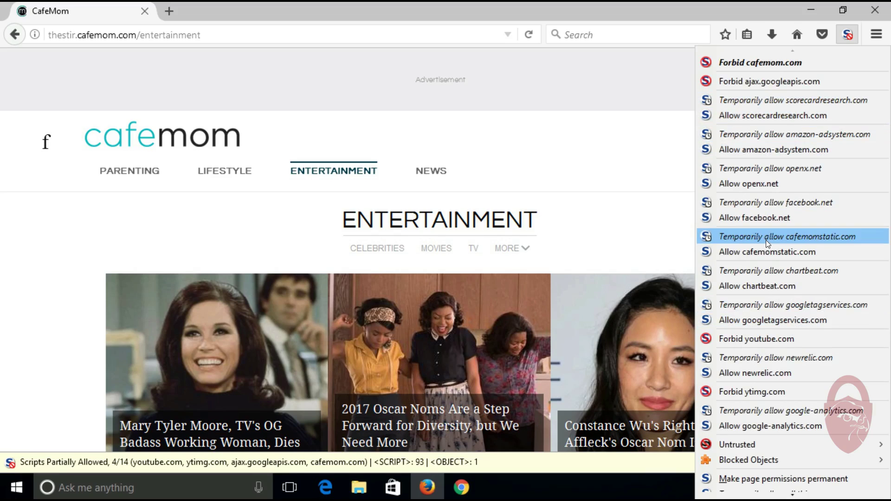
left_click(743, 237)
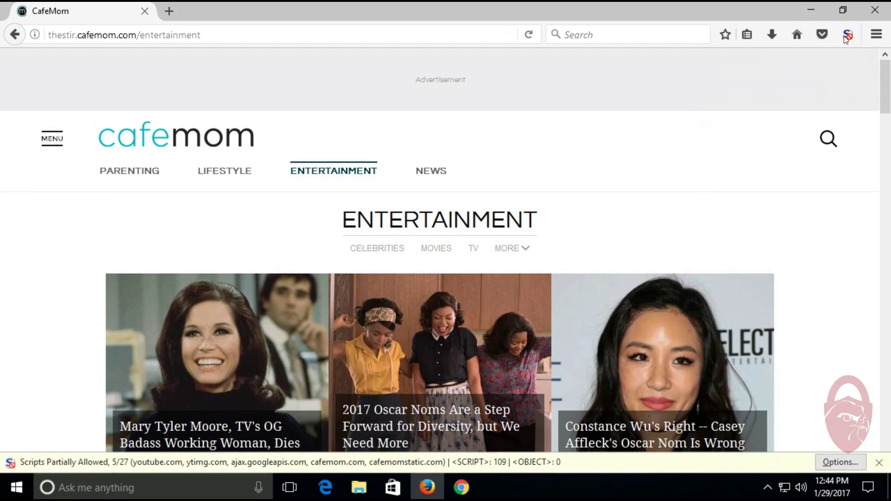
left_click(846, 35)
left_click(846, 35)
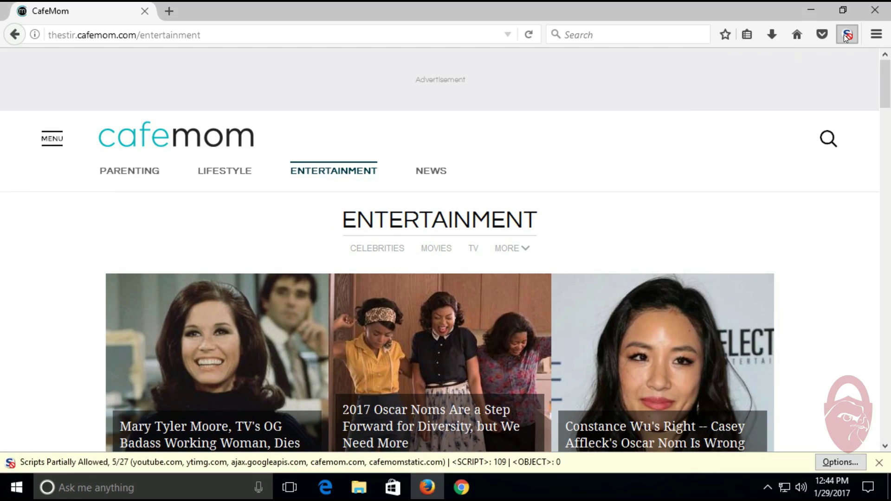
left_click(847, 35)
scroll(816, 425, "down", 3)
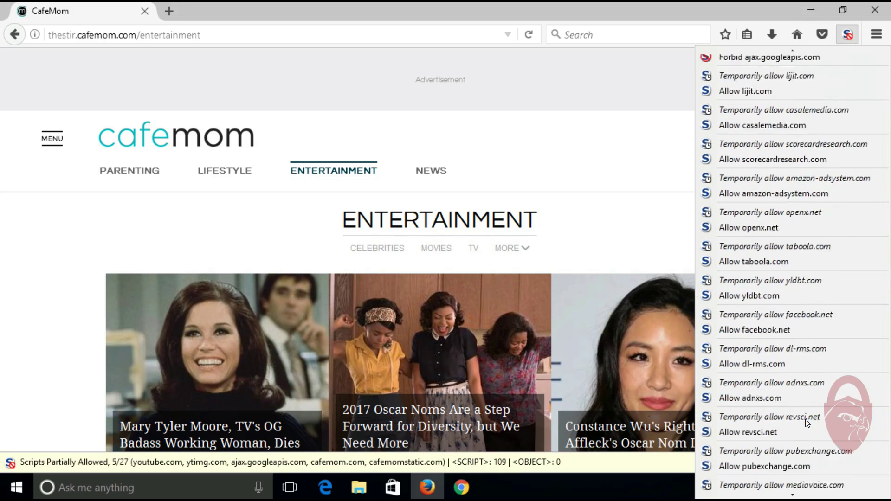
scroll(806, 422, "down", 7)
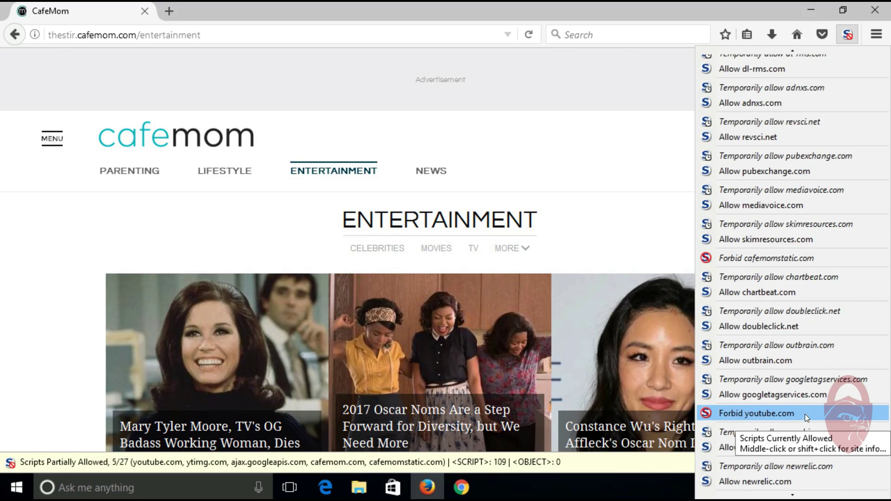
scroll(792, 370, "down", 5)
scroll(792, 371, "up", 15)
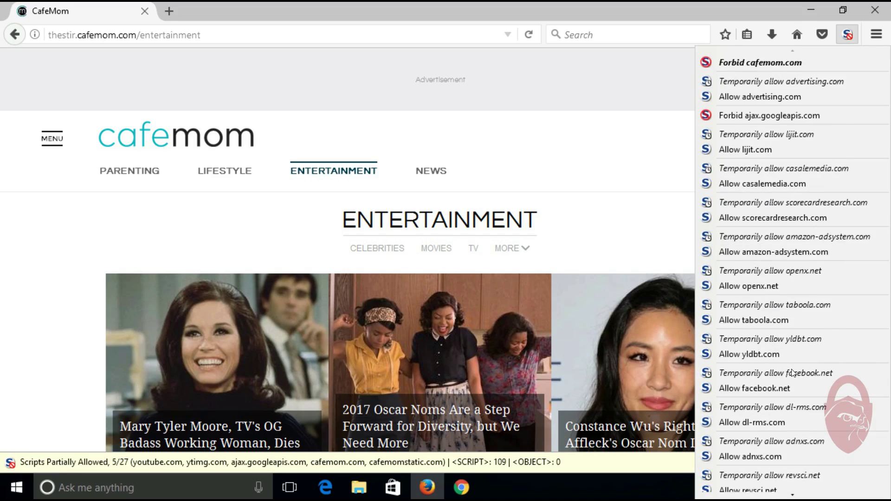
scroll(782, 274, "down", 11)
scroll(781, 269, "down", 4)
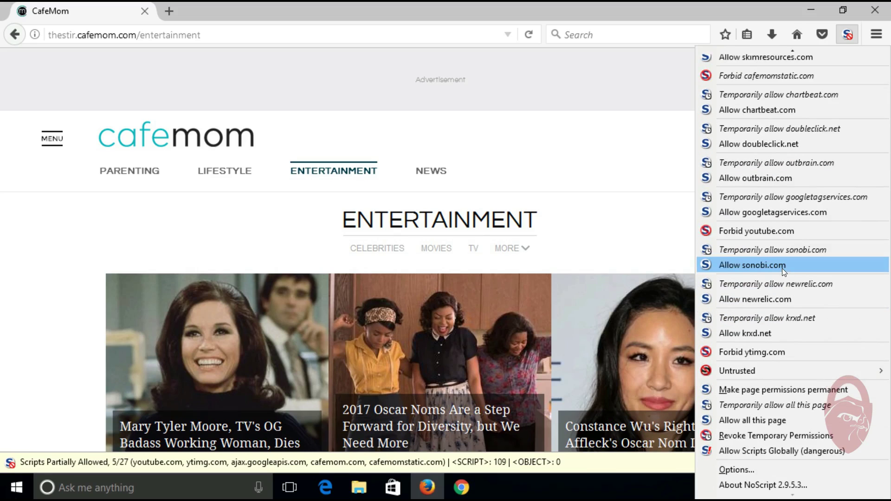
scroll(782, 269, "up", 13)
scroll(785, 265, "up", 2)
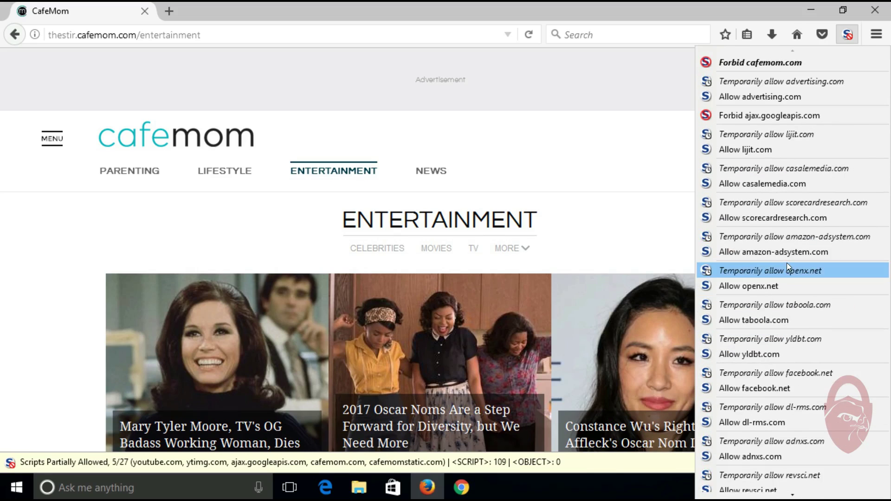
scroll(784, 268, "down", 4)
scroll(783, 270, "down", 3)
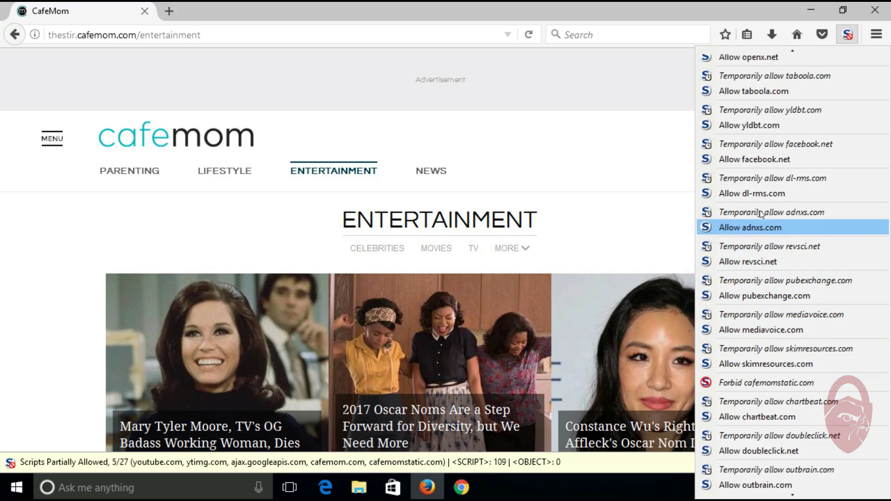
scroll(778, 207, "up", 1)
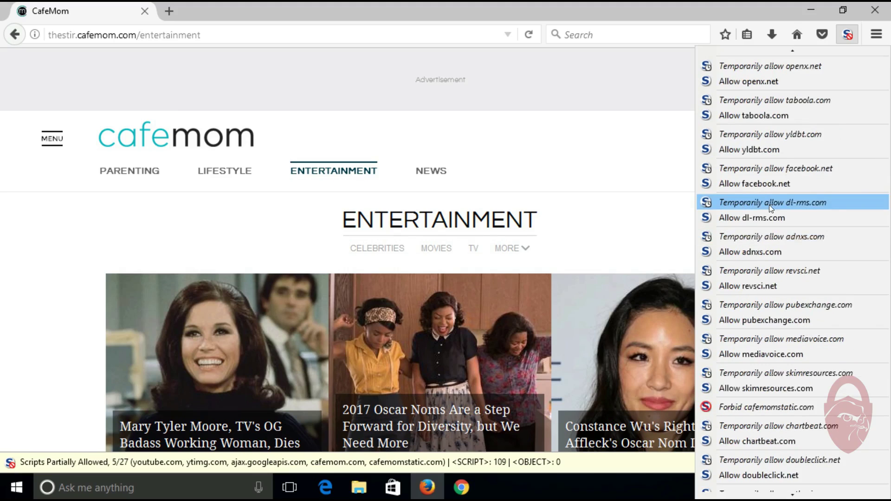
scroll(754, 209, "up", 4)
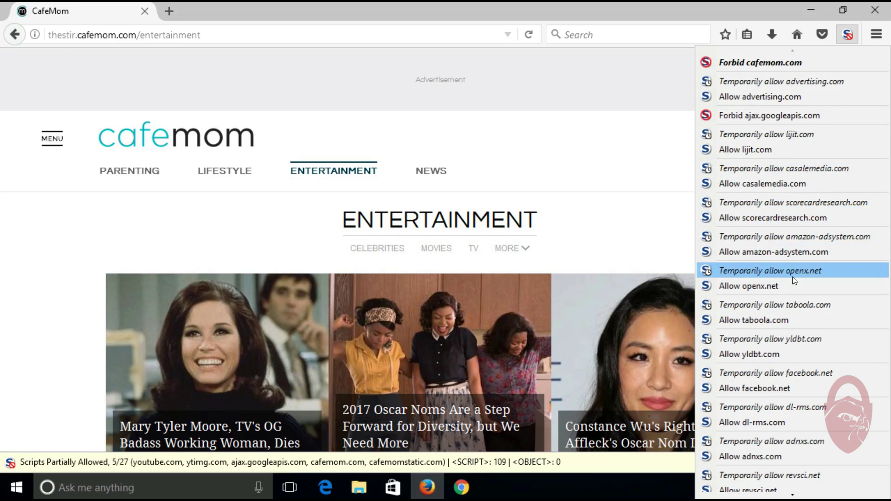
scroll(779, 280, "down", 5)
scroll(779, 279, "down", 7)
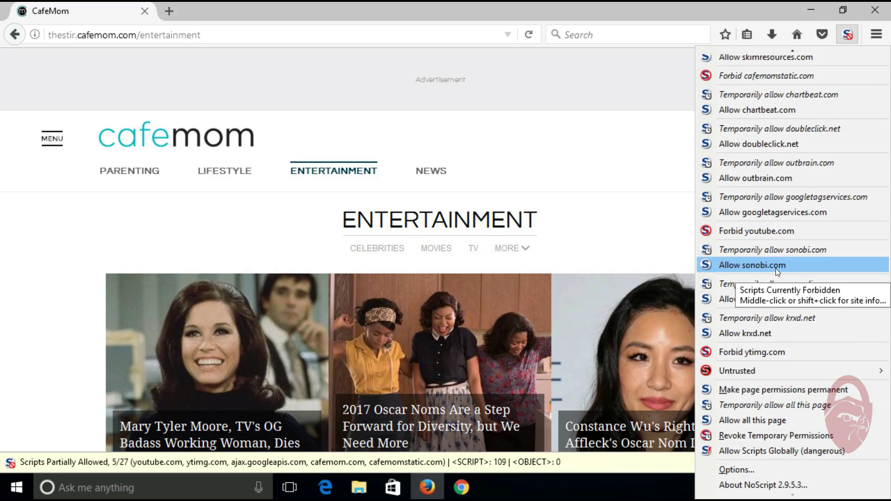
scroll(778, 268, "up", 8)
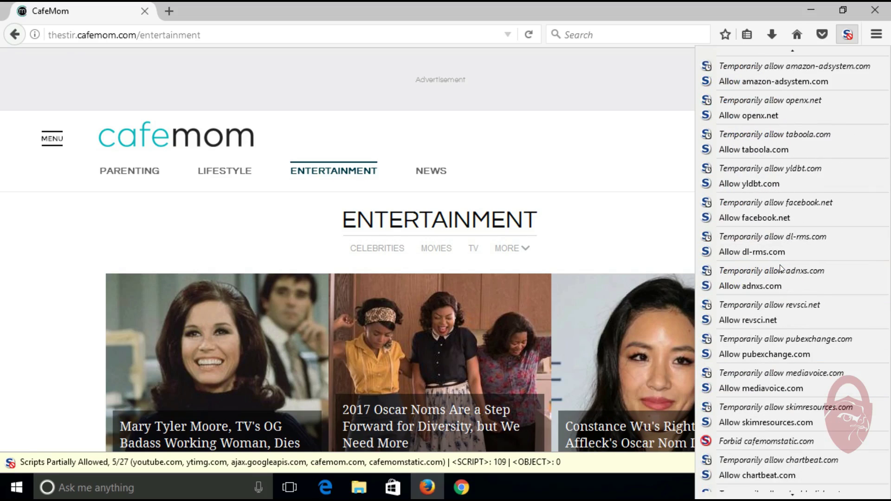
scroll(780, 268, "up", 4)
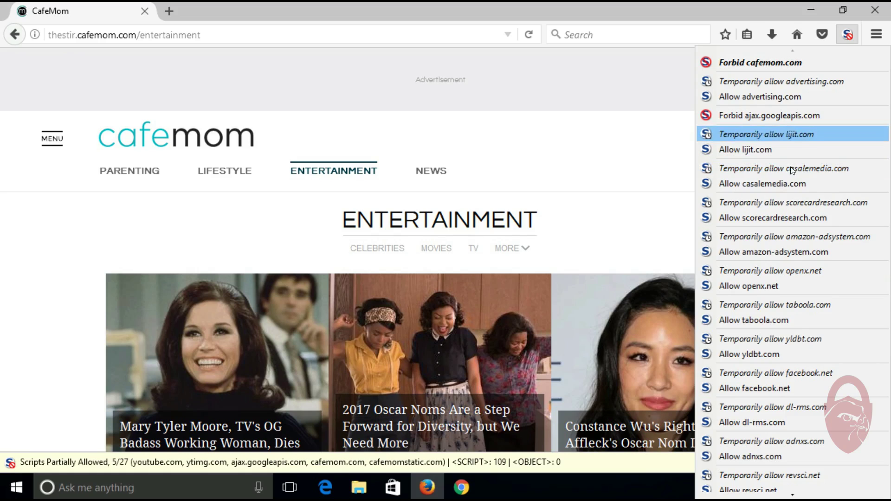
scroll(791, 285, "down", 10)
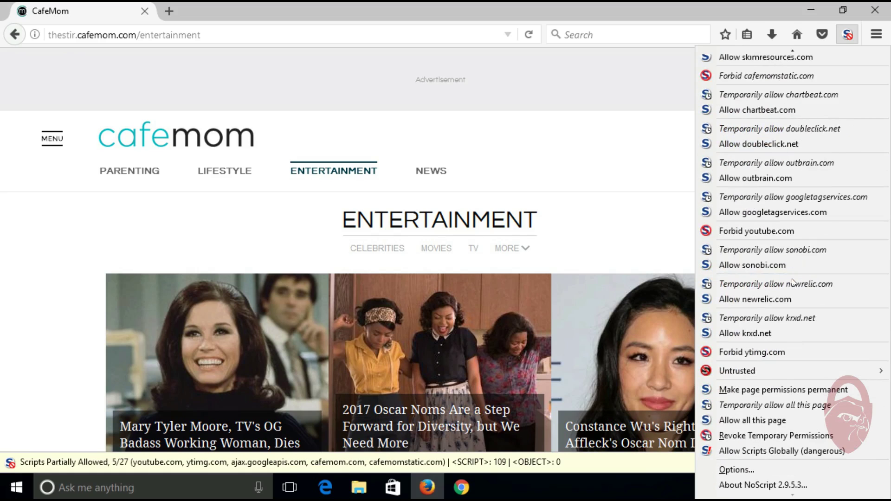
scroll(778, 295, "up", 10)
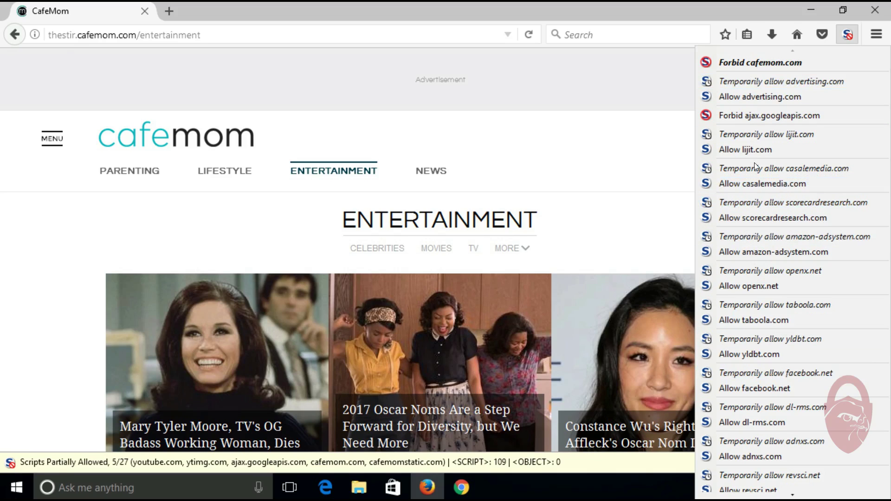
Step: Load grc.com in a new tab
left_click(622, 10)
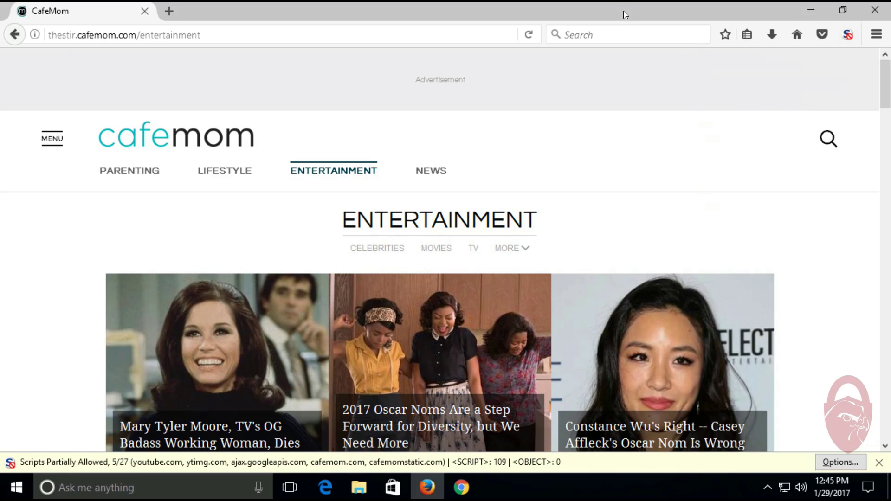
double_click(262, 5)
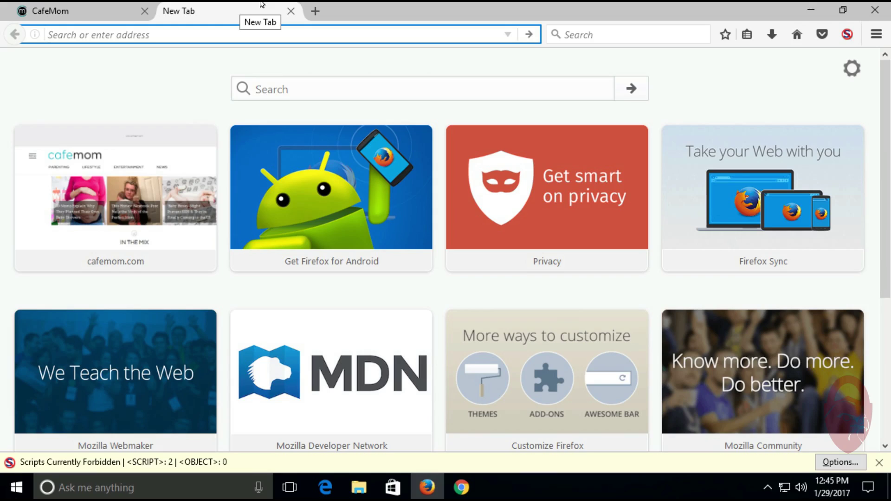
type("grc.c")
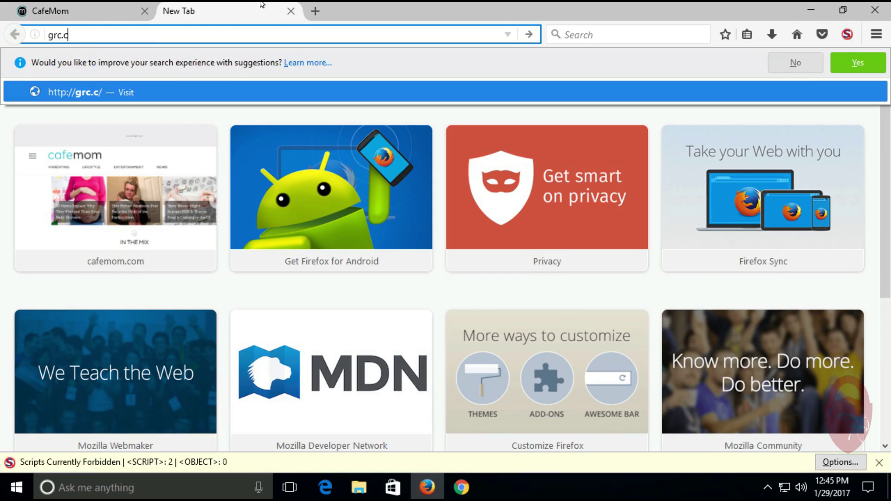
type("om")
key("Return")
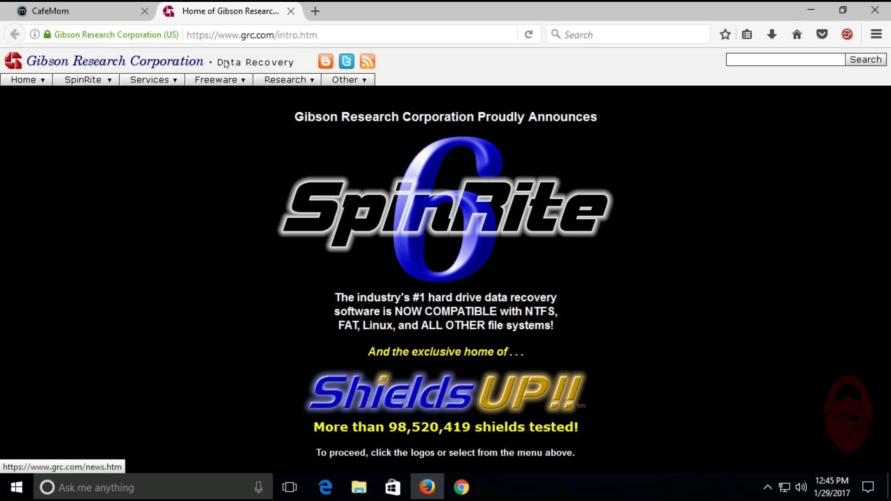
Step: Allow scripts from grc.com via the NoScript menu and check its permissions again
mouse_move(137, 116)
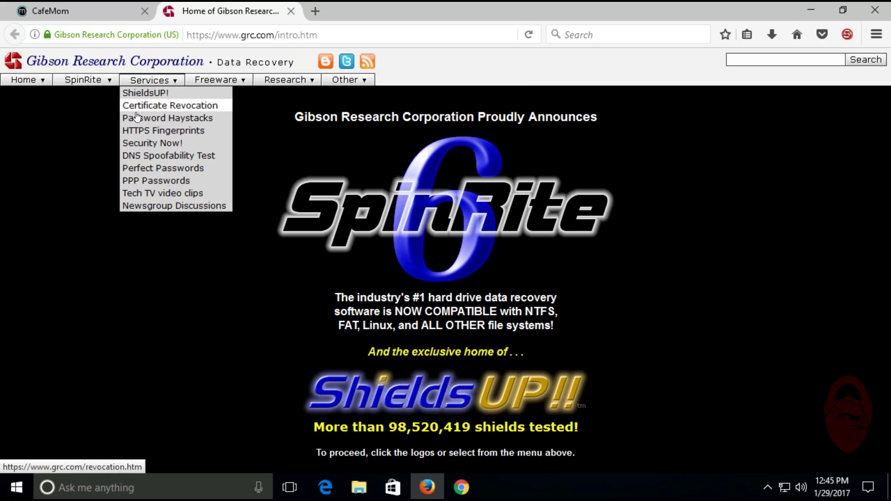
mouse_move(850, 32)
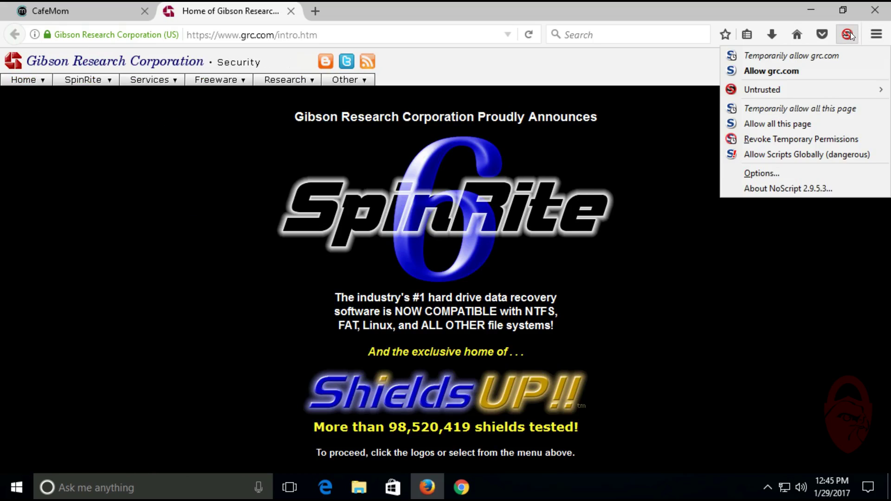
left_click(762, 70)
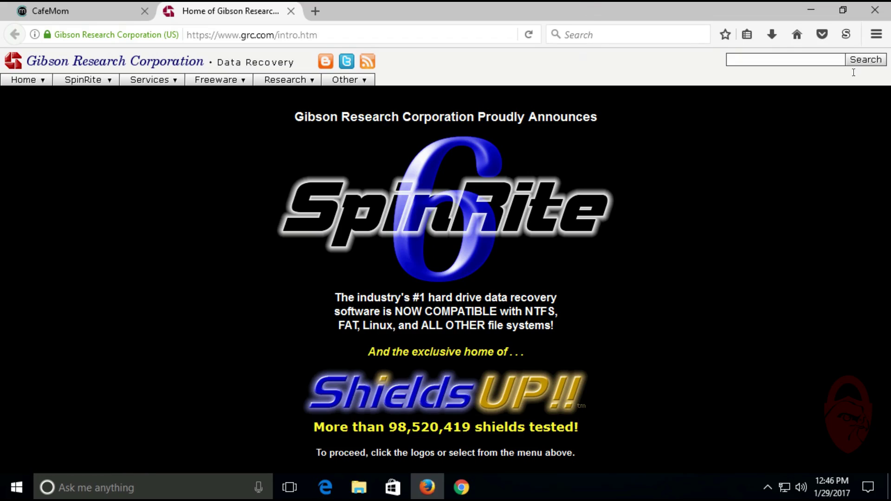
left_click(846, 33)
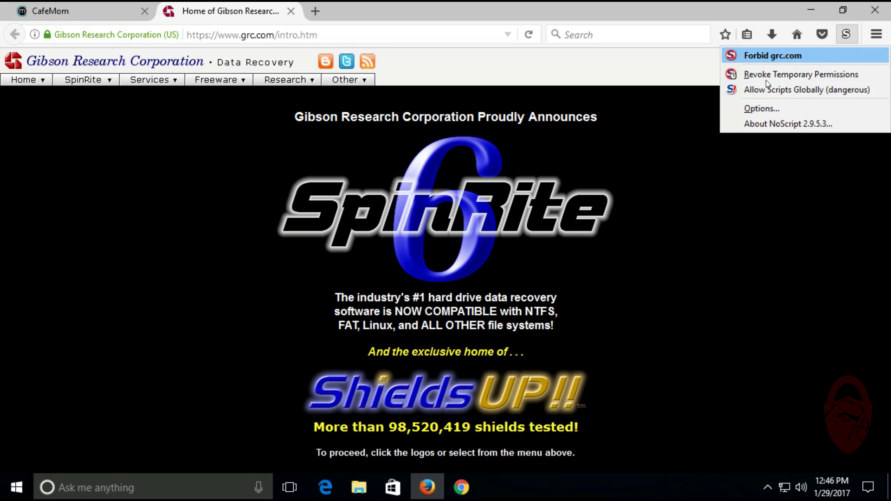
Step: Forbid scripts from grc.com through the NoScript toolbar menu
left_click(645, 213)
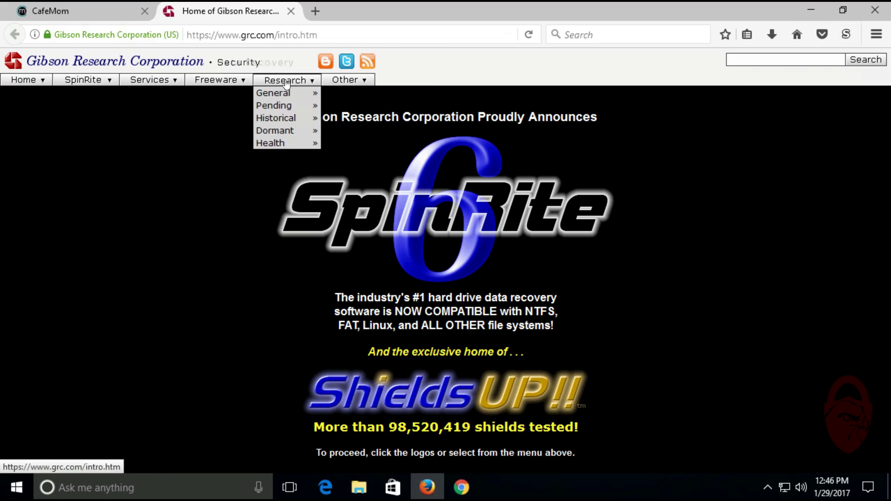
left_click(845, 31)
left_click(795, 55)
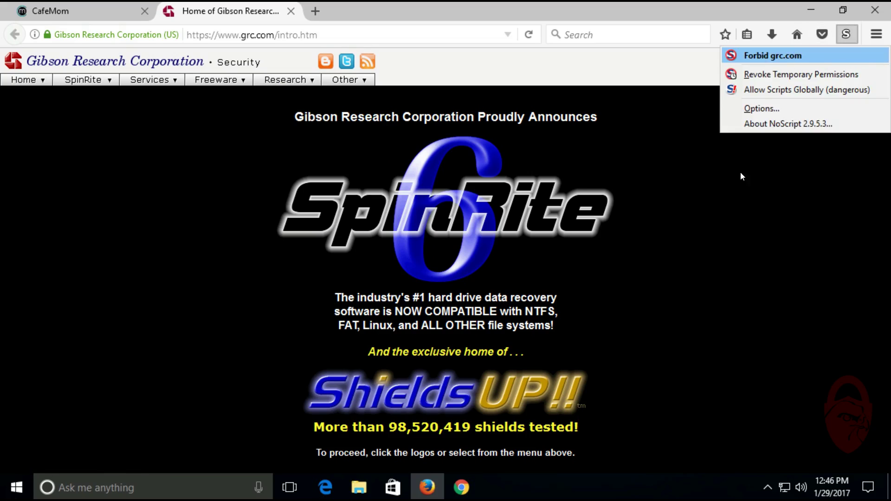
left_click(729, 256)
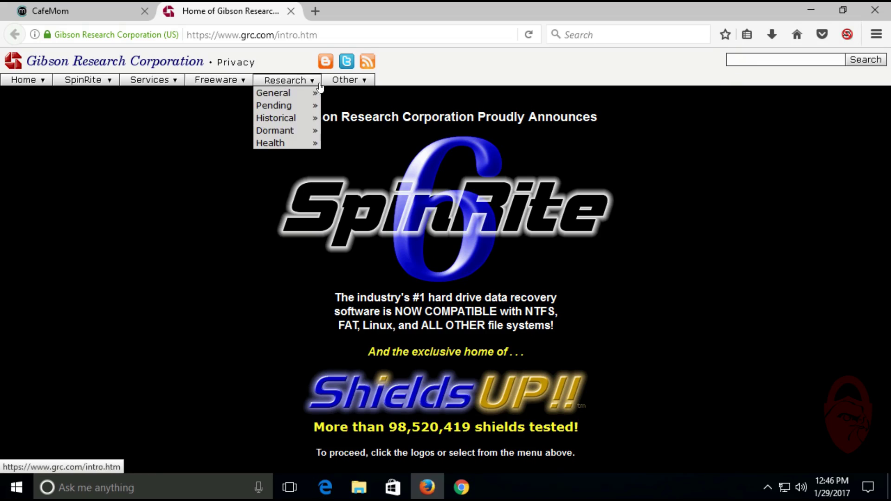
mouse_move(339, 85)
mouse_move(25, 85)
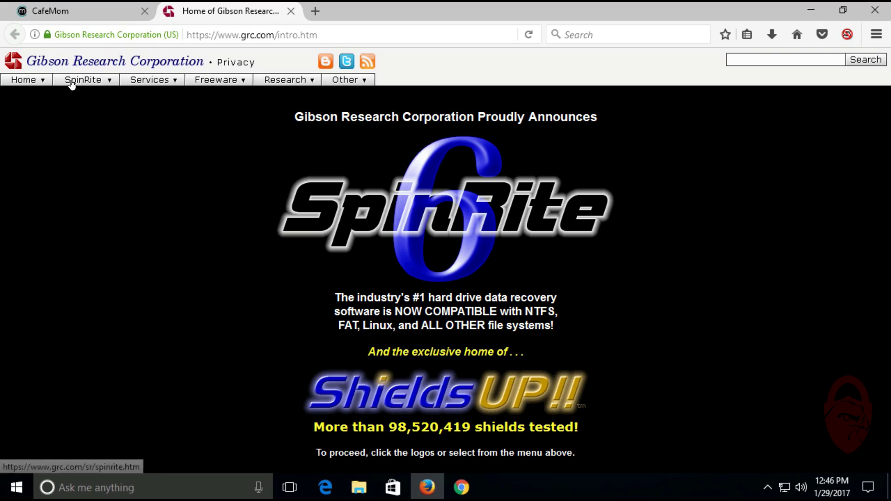
mouse_move(268, 81)
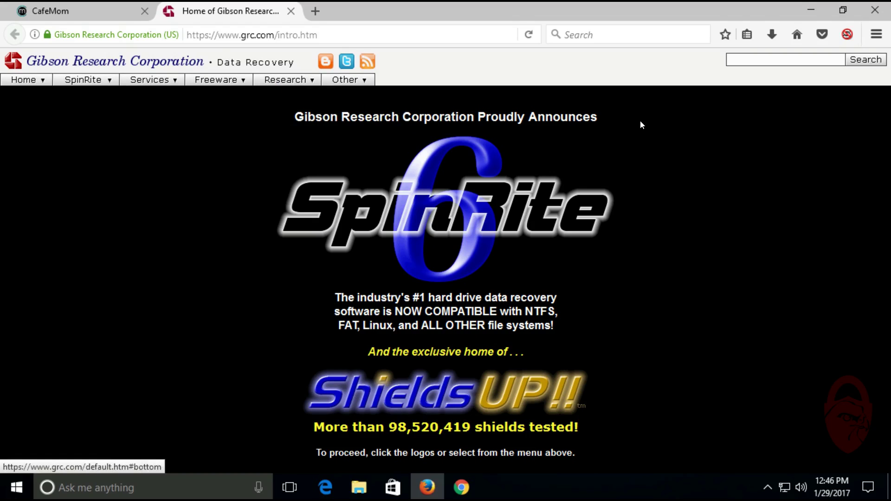
Step: On the CafeMom tab, scroll through NoScript's script sources, now 5/27 sites allowed
left_click(82, 9)
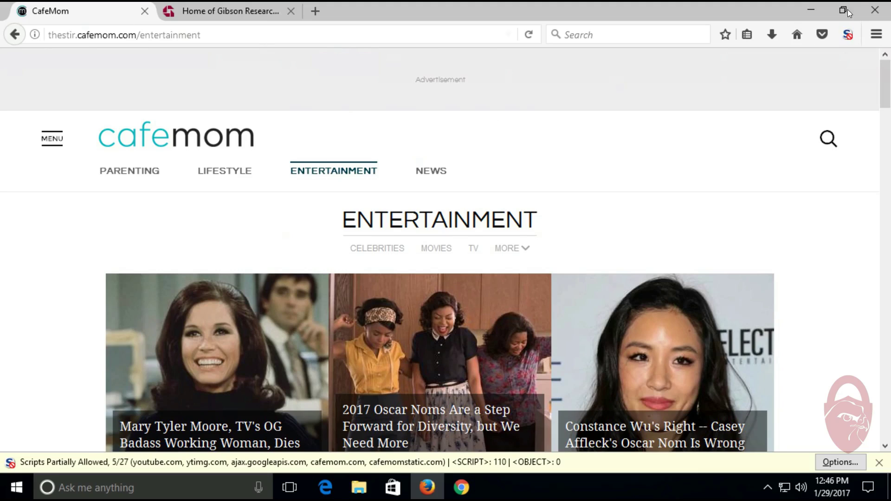
left_click(847, 34)
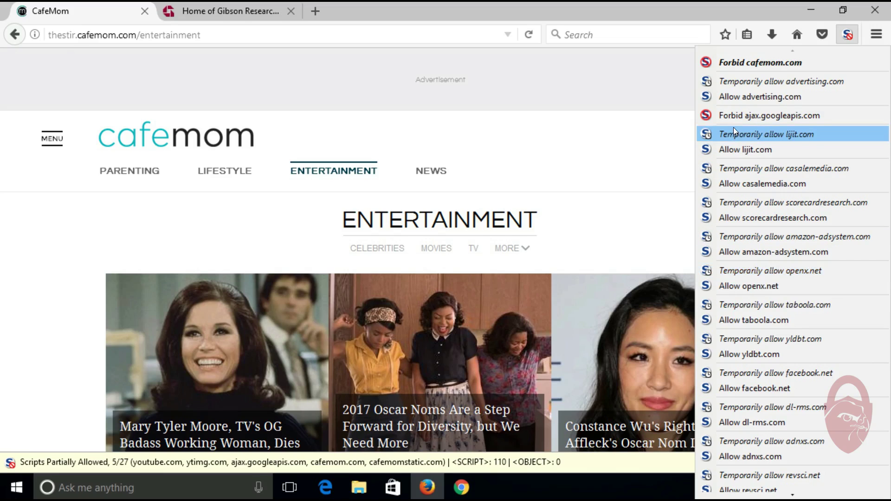
scroll(767, 288, "down", 5)
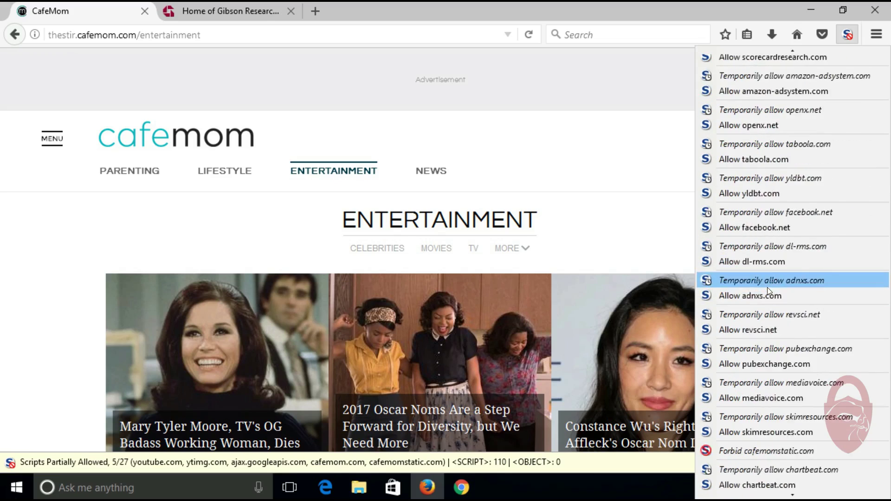
scroll(767, 286, "down", 3)
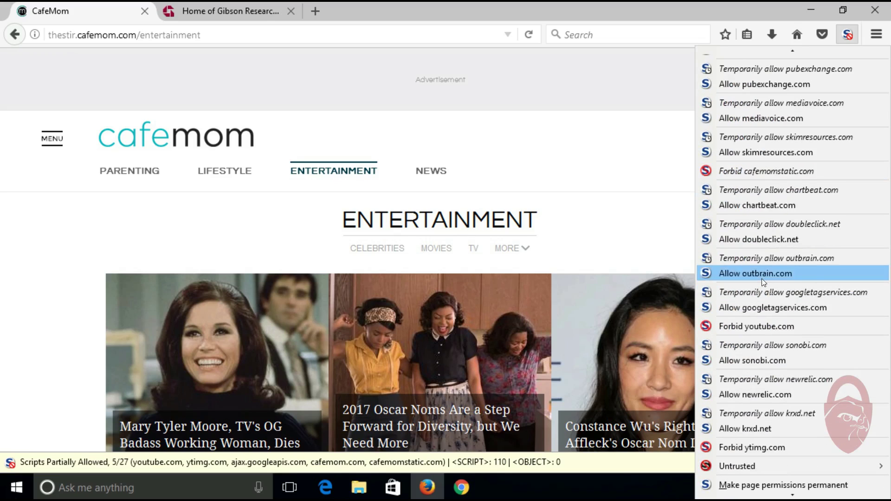
scroll(762, 278, "down", 3)
scroll(761, 277, "up", 10)
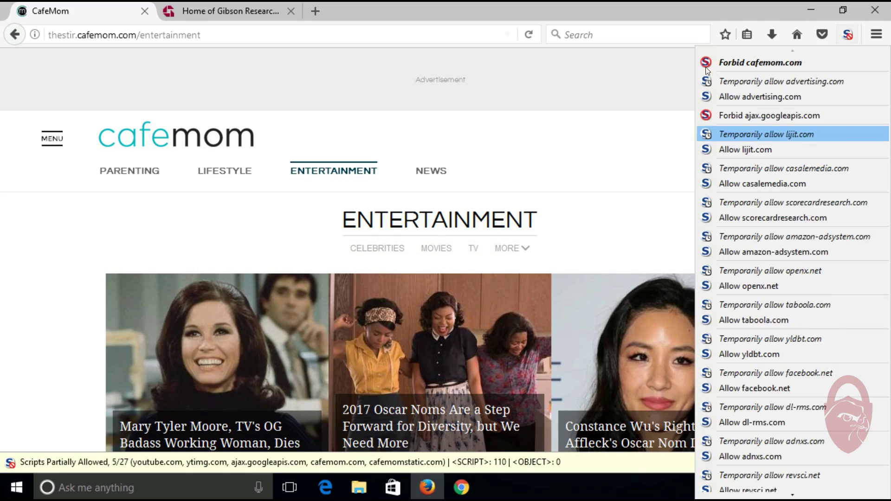
Step: Close the NoScript menu and switch to the Gibson Research tab
left_click(606, 133)
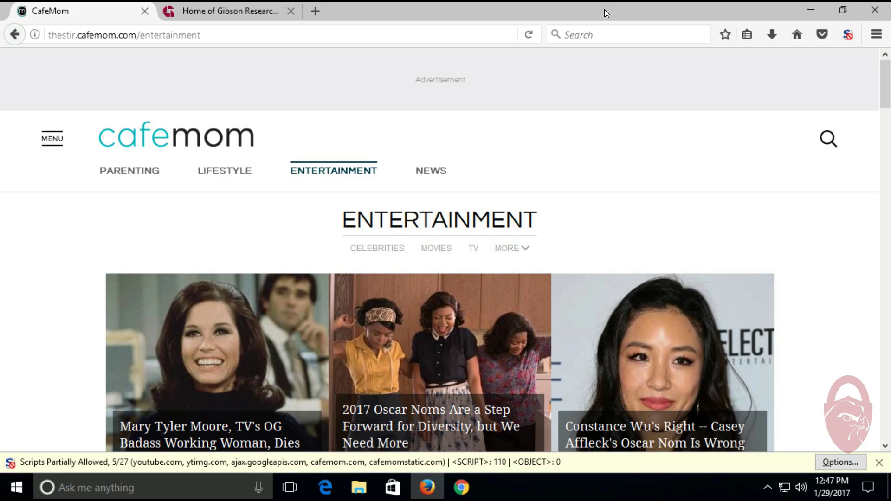
left_click(218, 10)
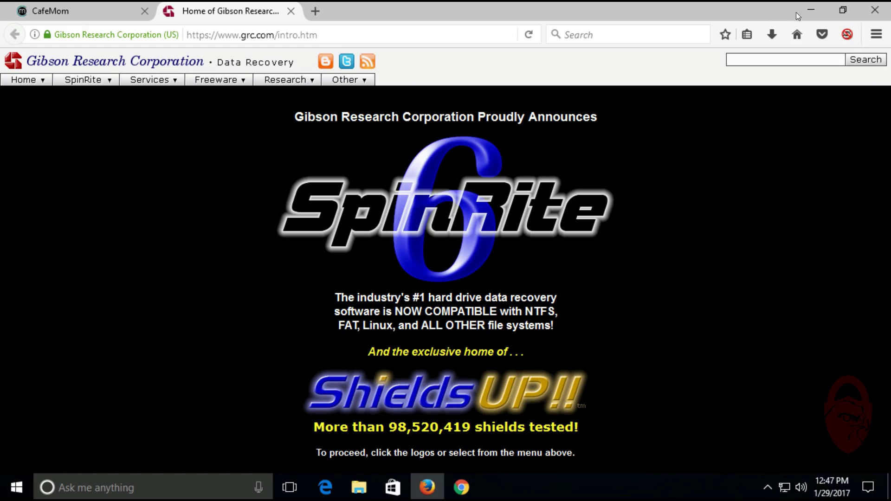